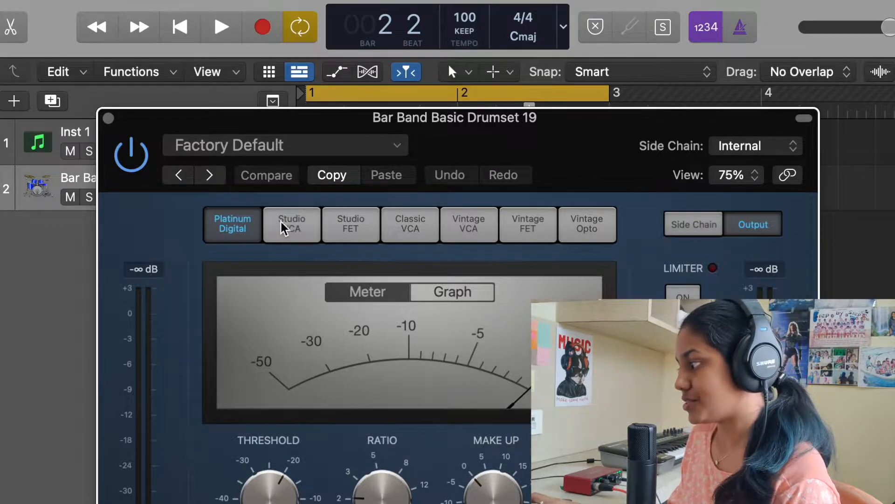
Step: Preview the compressor's Studio VCA and Classic VCA circuit types
{"action": "left_click", "coordinate": [298, 233]}
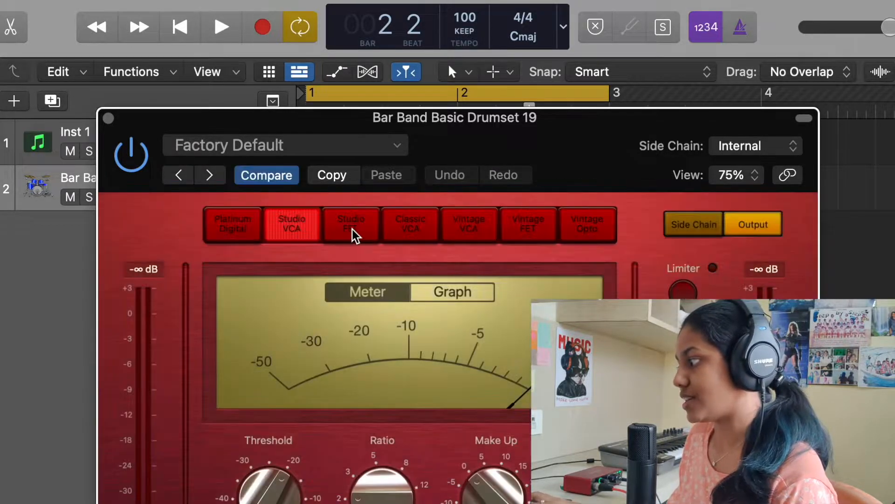
{"action": "left_click", "coordinate": [407, 235]}
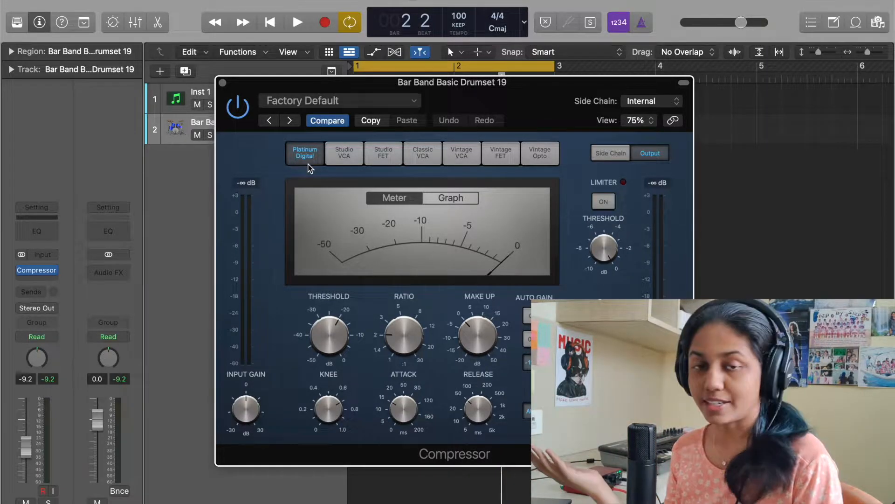
{"action": "left_click_drag", "start_coordinate": [544, 102], "coordinate": [541, 103]}
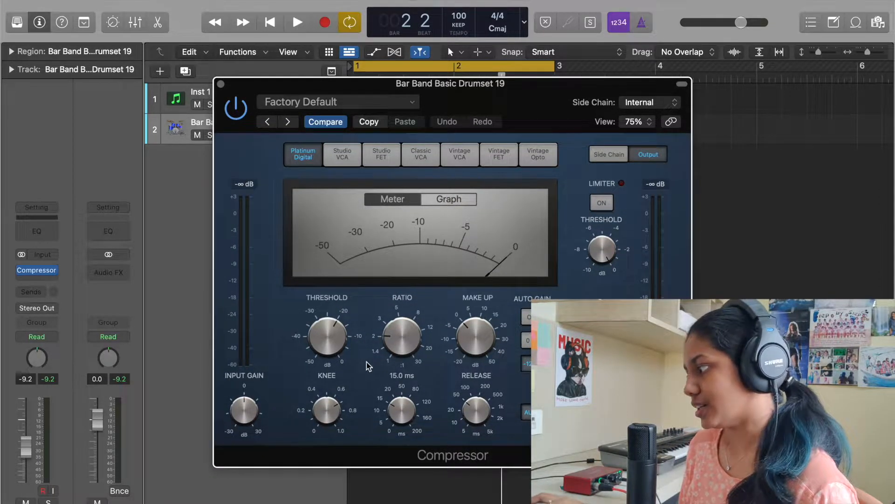
{"action": "left_click_drag", "start_coordinate": [531, 112], "coordinate": [548, 109]}
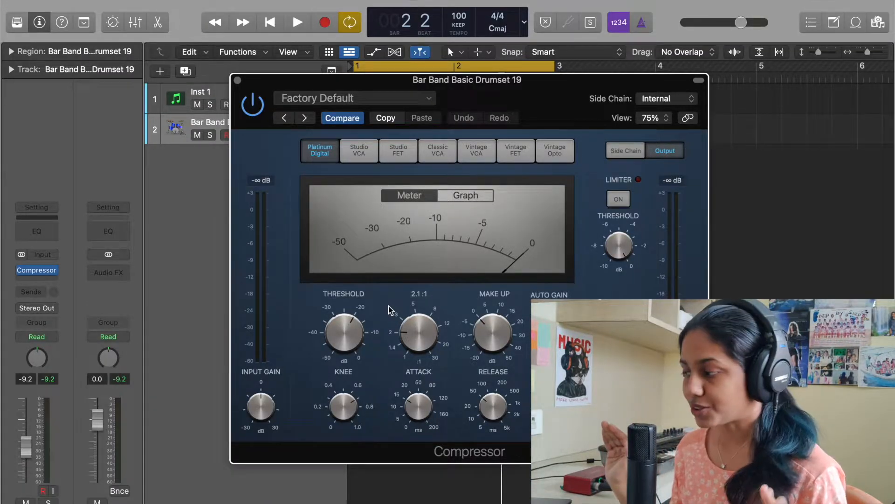
Step: Neutralise the compressor's main controls by setting the ratio to 1.0:1, threshold to 0 dB and knee to 0
{"action": "left_click_drag", "start_coordinate": [419, 334], "coordinate": [420, 371]}
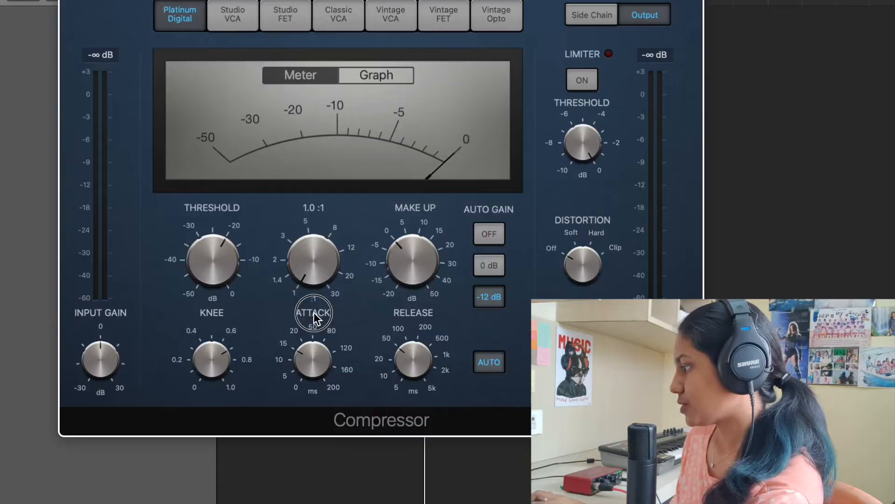
{"action": "left_click_drag", "start_coordinate": [219, 254], "coordinate": [220, 215]}
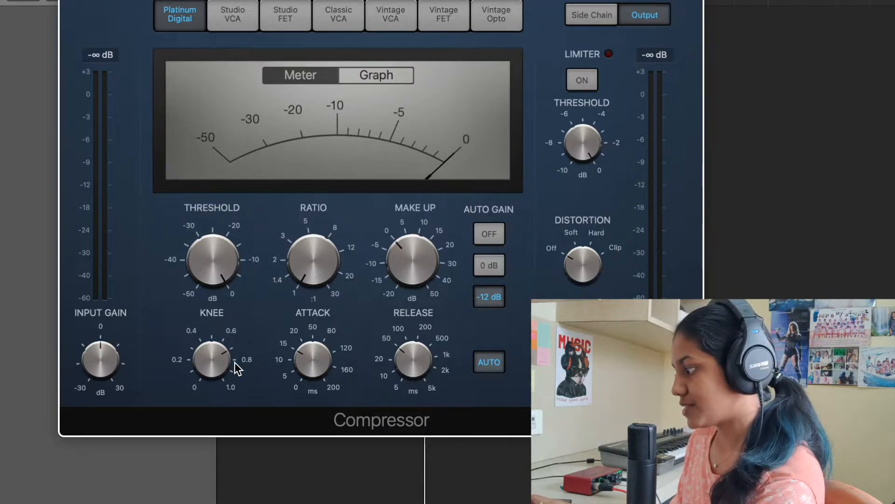
{"action": "left_click_drag", "start_coordinate": [212, 358], "coordinate": [220, 419]}
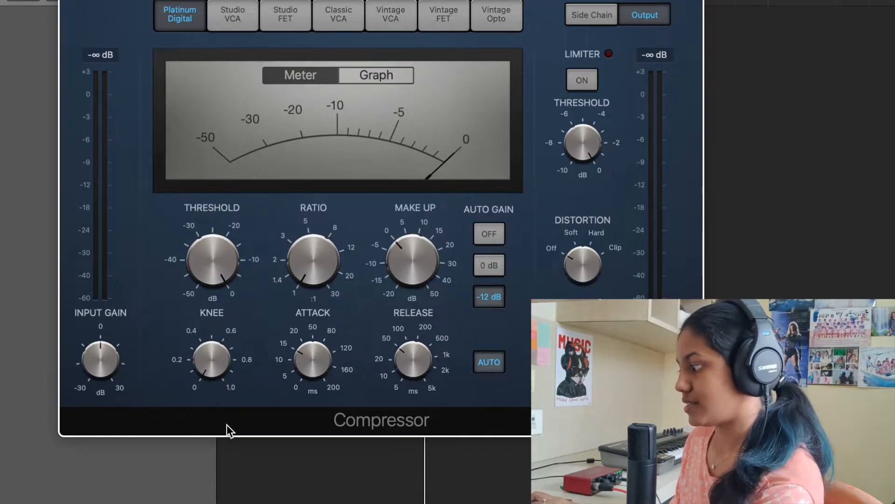
Step: Set attack to 0 ms and release to 5 ms, and switch off both auto release and auto gain
{"action": "left_click_drag", "start_coordinate": [328, 375], "coordinate": [326, 395]}
{"action": "left_click_drag", "start_coordinate": [413, 359], "coordinate": [420, 420]}
{"action": "left_click", "coordinate": [495, 362]}
{"action": "left_click", "coordinate": [492, 233]}
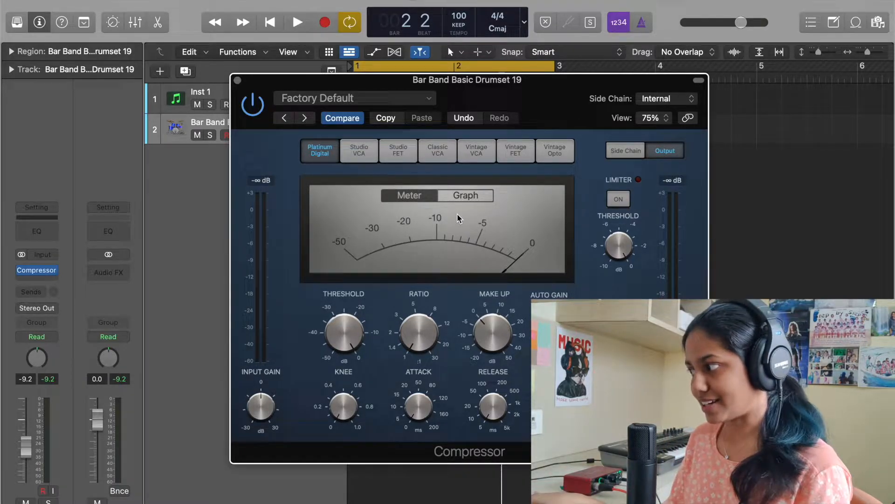
Step: Play the drum loop through the neutral compressor, stop it, and look at the graph display before returning to the meter
{"action": "key", "text": "space"}
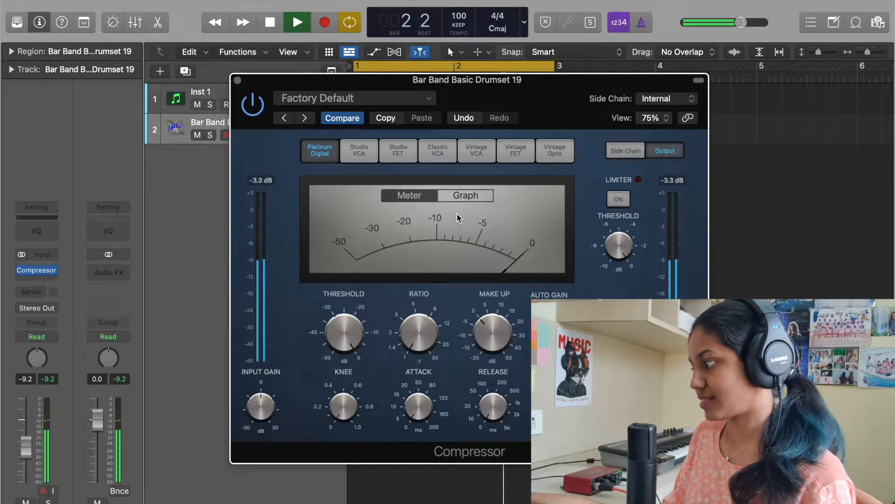
{"action": "key", "text": "space"}
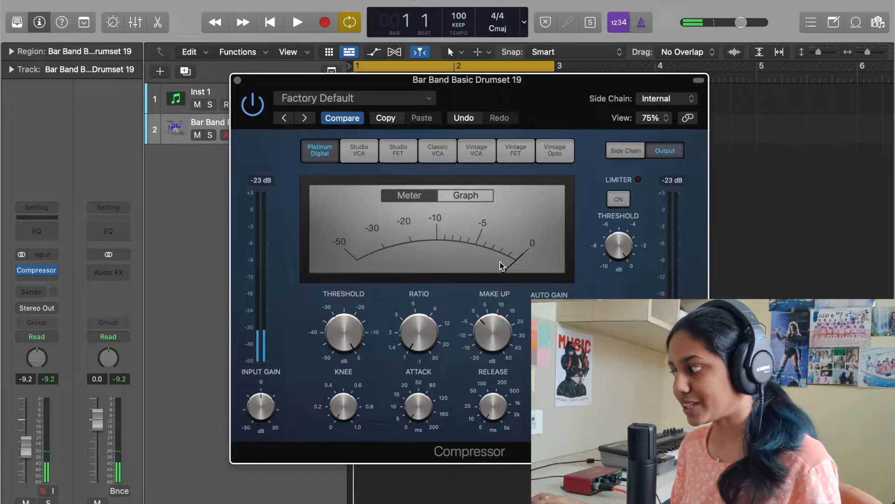
{"action": "left_click", "coordinate": [466, 198]}
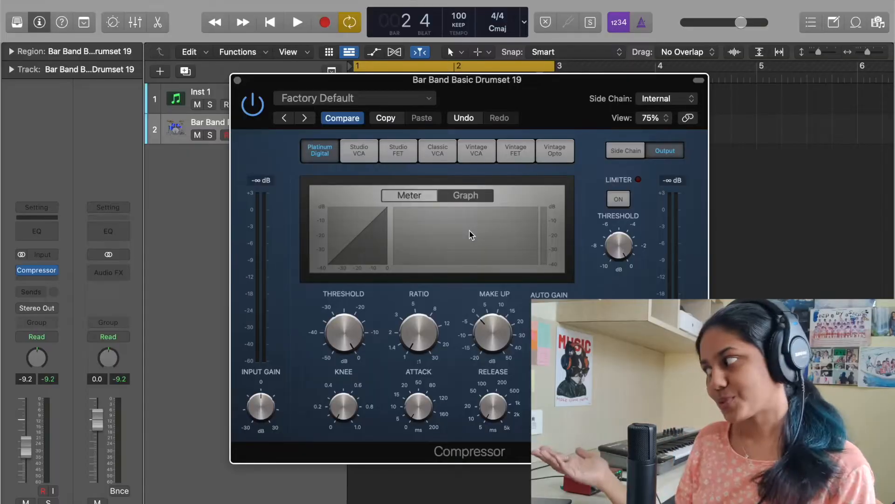
{"action": "left_click", "coordinate": [412, 200]}
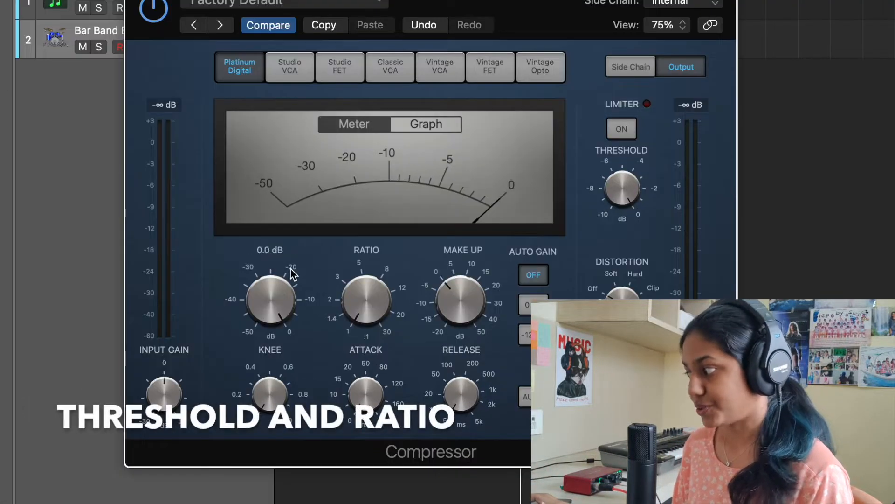
Step: Set the compressor's main threshold to -20 dB
{"action": "mouse_move", "coordinate": [420, 312]}
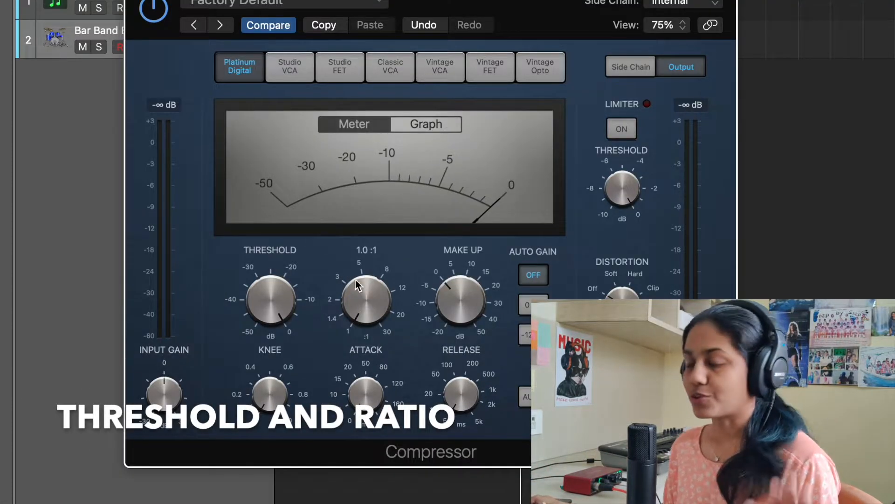
{"action": "mouse_move", "coordinate": [259, 314]}
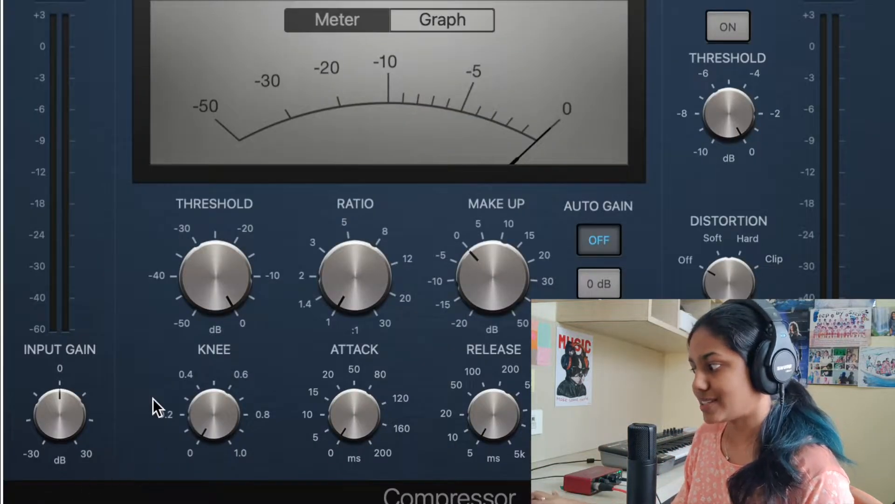
{"action": "mouse_move", "coordinate": [342, 334]}
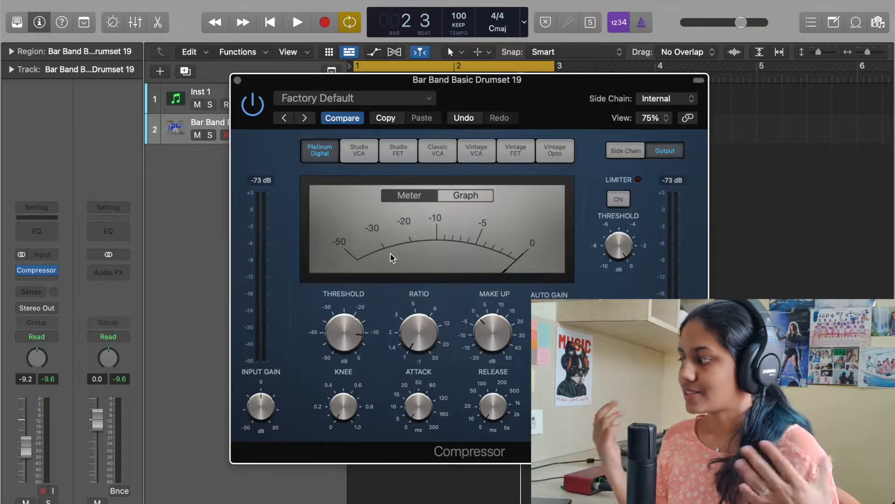
{"action": "mouse_move", "coordinate": [351, 329]}
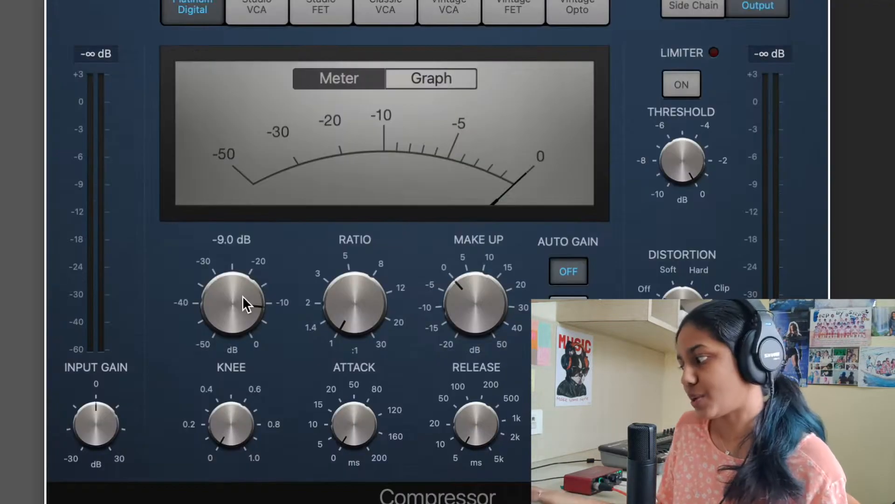
{"action": "left_click_drag", "start_coordinate": [242, 295], "coordinate": [243, 328]}
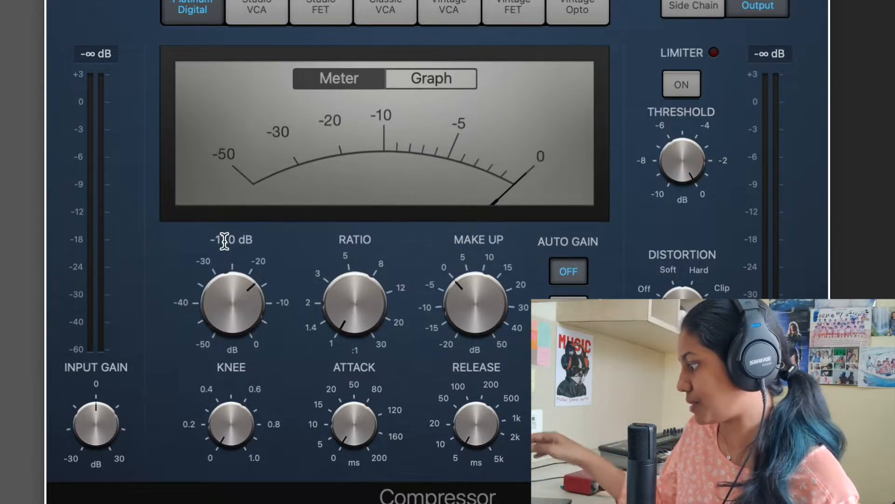
{"action": "double_click", "coordinate": [223, 239]}
{"action": "type", "text": "-2"}
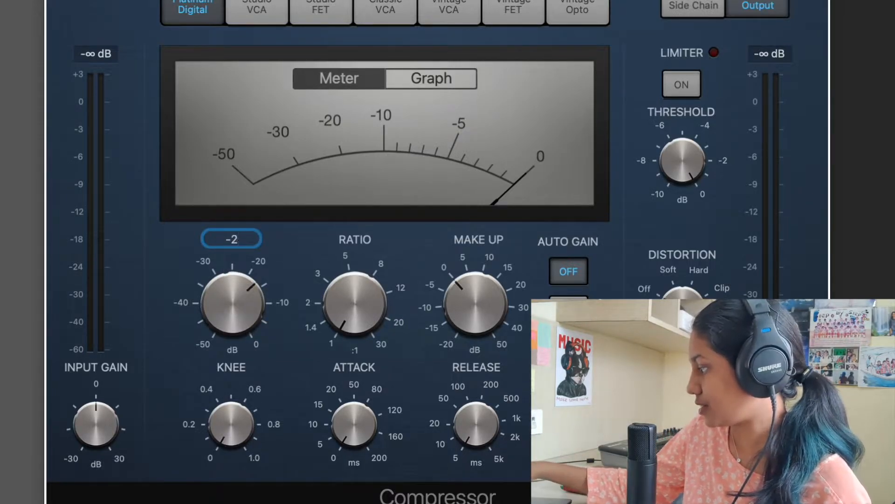
{"action": "type", "text": "0"}
{"action": "key", "text": "Return"}
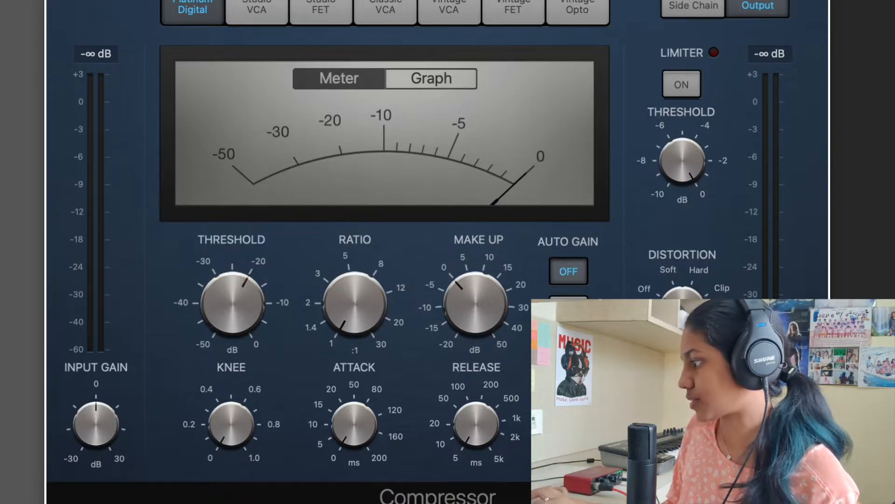
Step: Play the drum loop with the -20 dB threshold and examine its signal on both the graph and the meter
{"action": "mouse_move", "coordinate": [219, 296]}
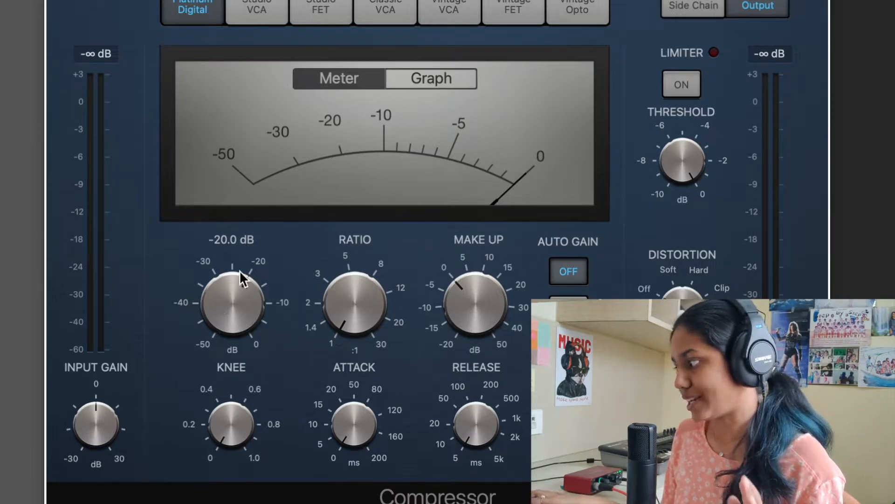
{"action": "left_click", "coordinate": [423, 80]}
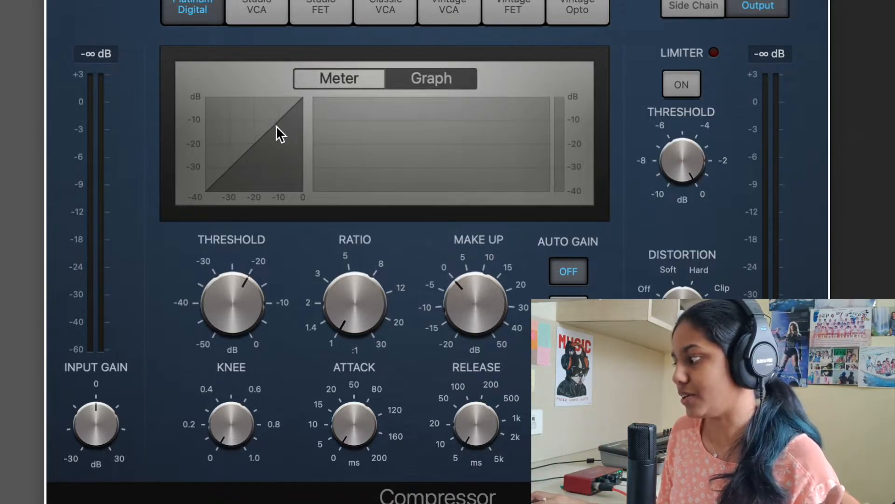
{"action": "mouse_move", "coordinate": [237, 299]}
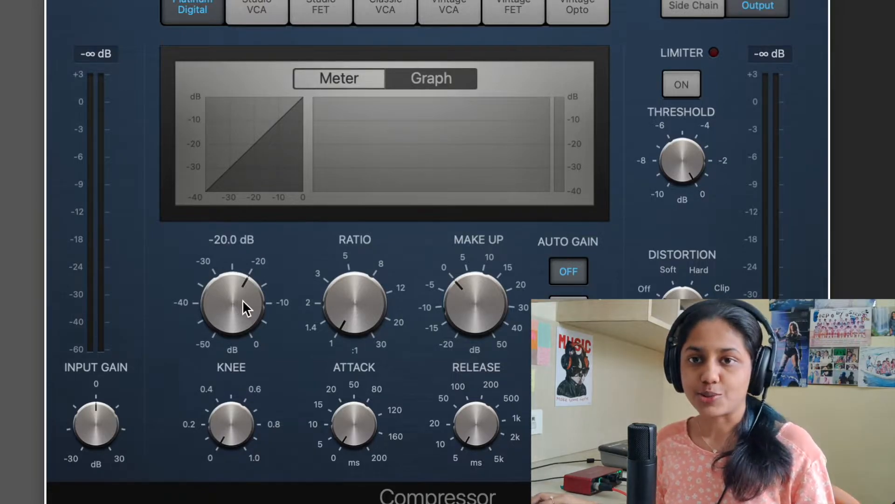
{"action": "key", "text": "space"}
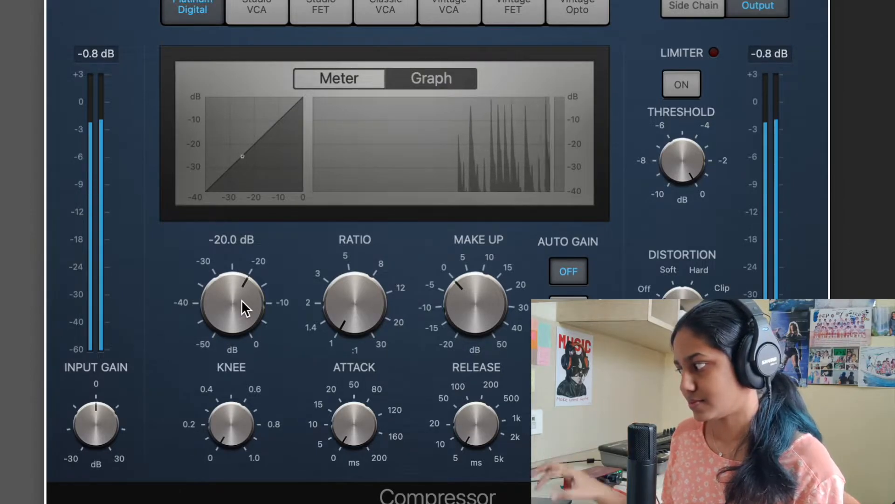
{"action": "left_click", "coordinate": [332, 76]}
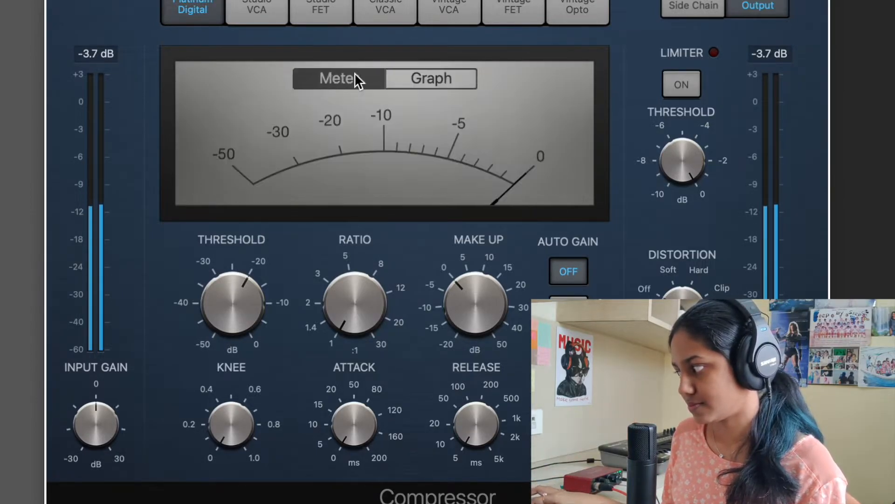
{"action": "left_click", "coordinate": [440, 77]}
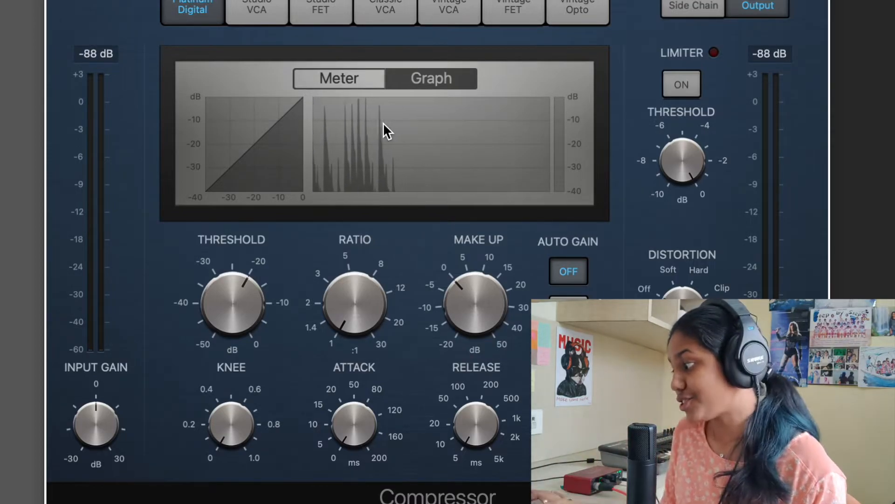
Step: Raise the ratio slightly to bend the graph's compression curve, and return it to 1.0:1
{"action": "mouse_move", "coordinate": [342, 338]}
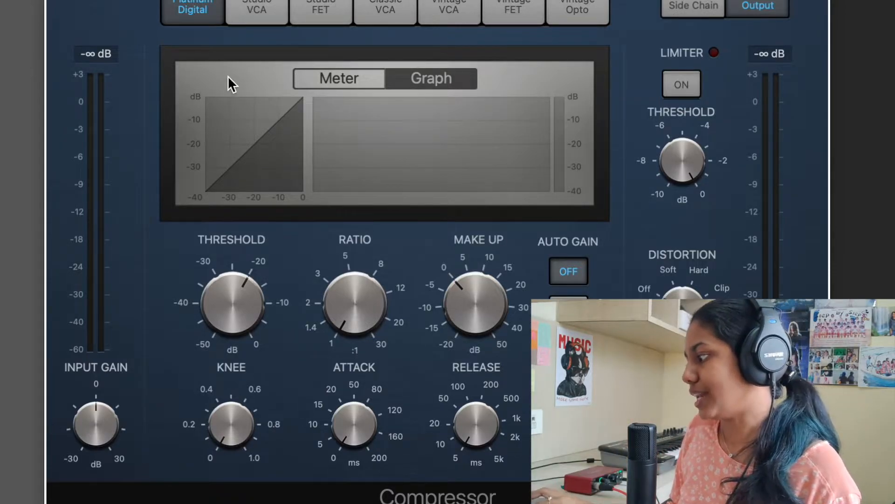
{"action": "mouse_move", "coordinate": [350, 299]}
{"action": "left_click_drag", "start_coordinate": [352, 306], "coordinate": [340, 277]}
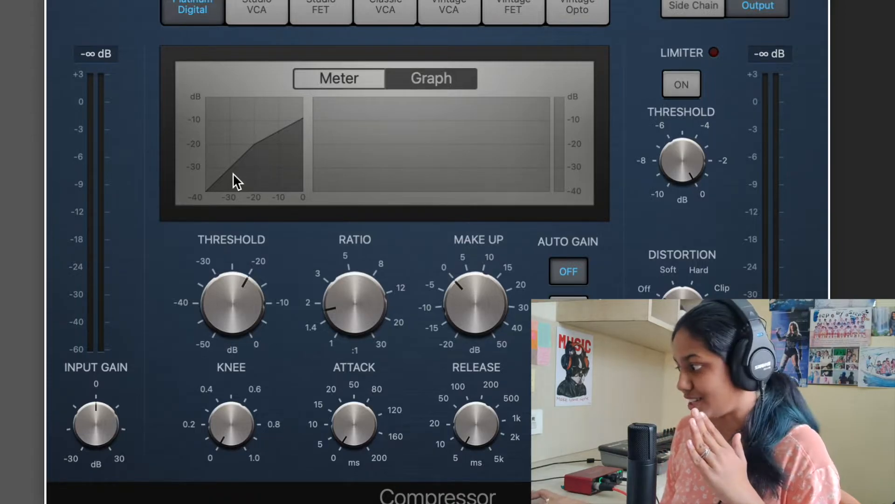
{"action": "left_click_drag", "start_coordinate": [345, 301], "coordinate": [356, 342]}
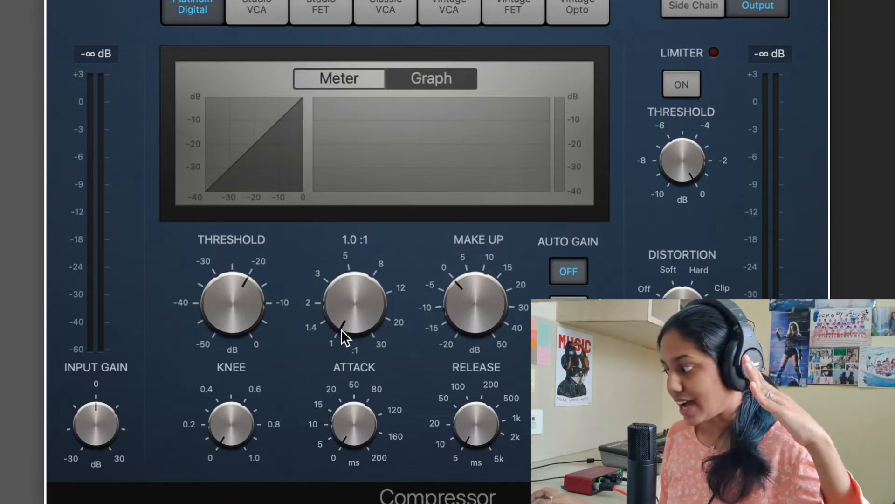
Step: Raise the ratio gradually through 1.1:1 and 11:1 up to 23:1 to flatten the compression curve above the threshold
{"action": "left_click_drag", "start_coordinate": [344, 323], "coordinate": [342, 316]}
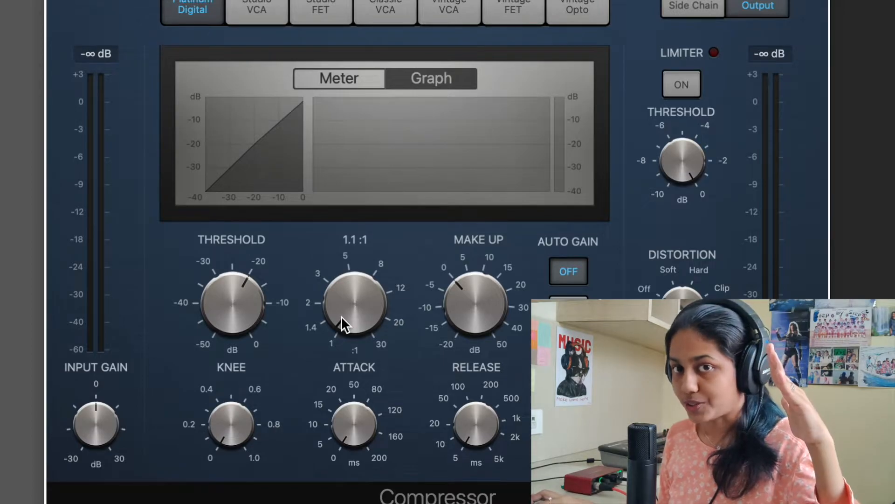
{"action": "left_click_drag", "start_coordinate": [342, 315], "coordinate": [375, 200]}
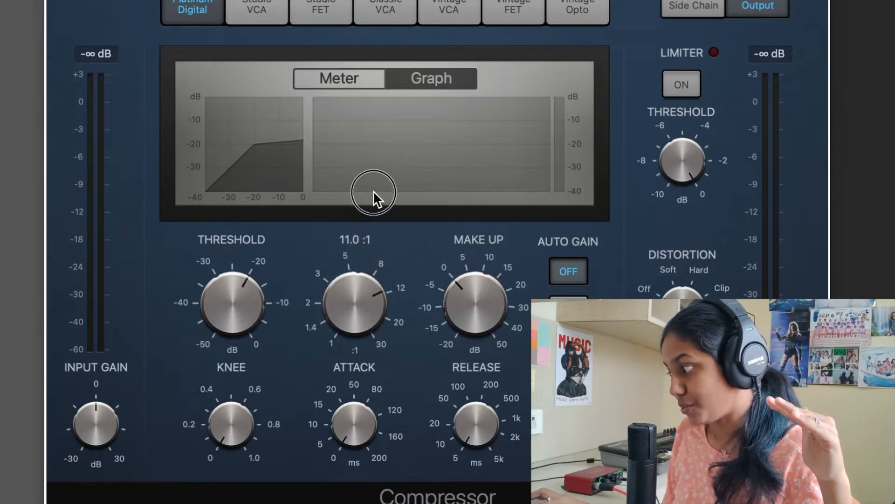
{"action": "left_click_drag", "start_coordinate": [364, 304], "coordinate": [364, 259]}
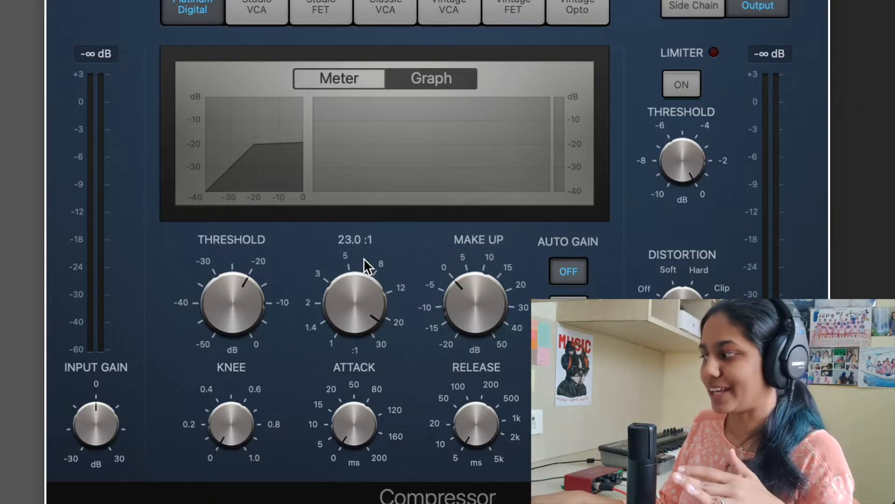
Step: Set the ratio to 2.0:1 while playing the drum loop, and check the gain reduction on the meter and graph
{"action": "key", "text": "space"}
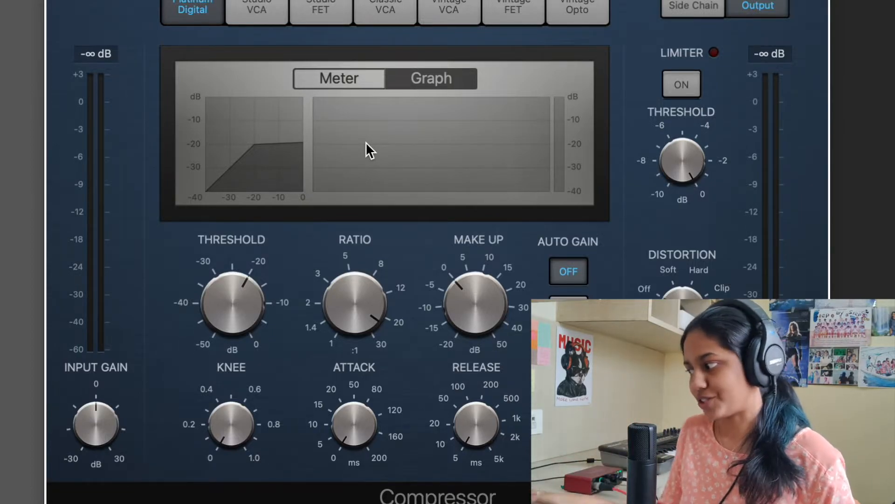
{"action": "left_click_drag", "start_coordinate": [364, 294], "coordinate": [365, 418]}
{"action": "key", "text": "space"}
{"action": "left_click_drag", "start_coordinate": [348, 312], "coordinate": [358, 343]}
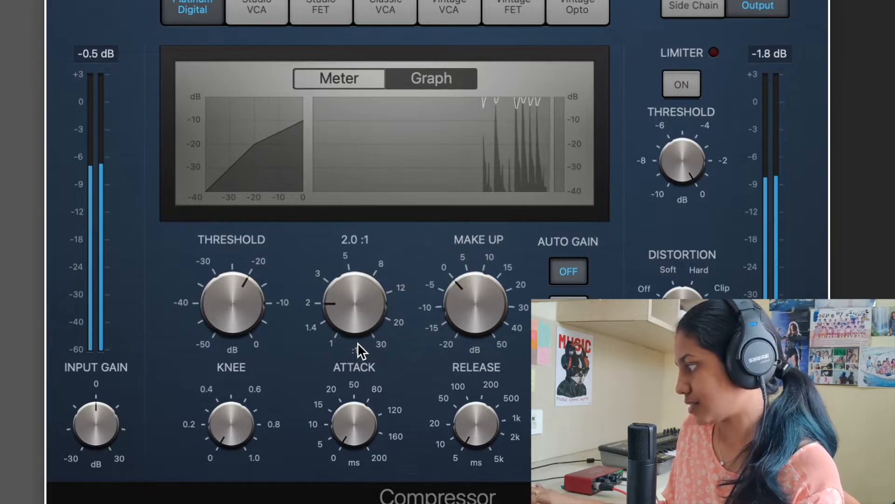
{"action": "left_click", "coordinate": [323, 83]}
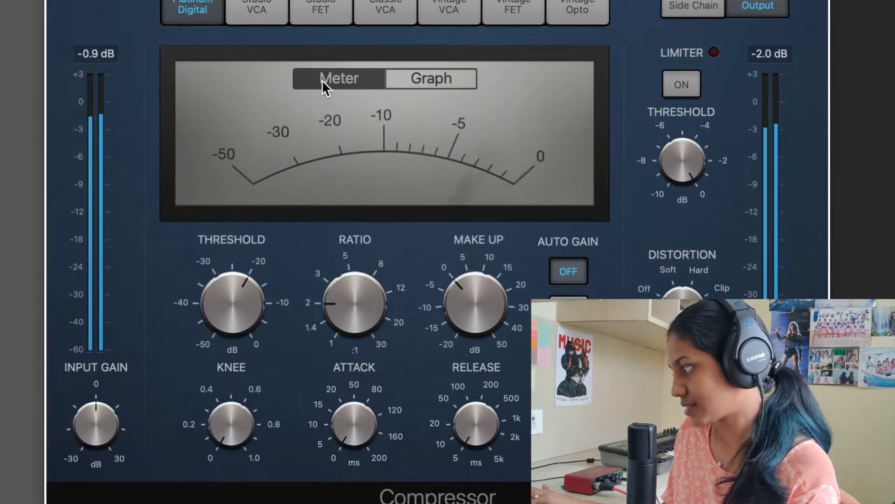
{"action": "left_click", "coordinate": [408, 77]}
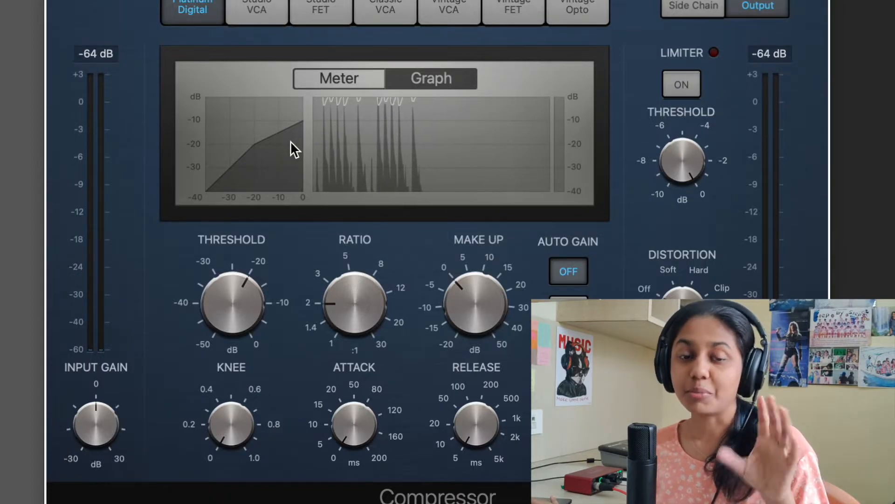
Step: Set the make-up gain to 1.0 dB, playing the drum loop to compare the input and output levels
{"action": "mouse_move", "coordinate": [365, 314]}
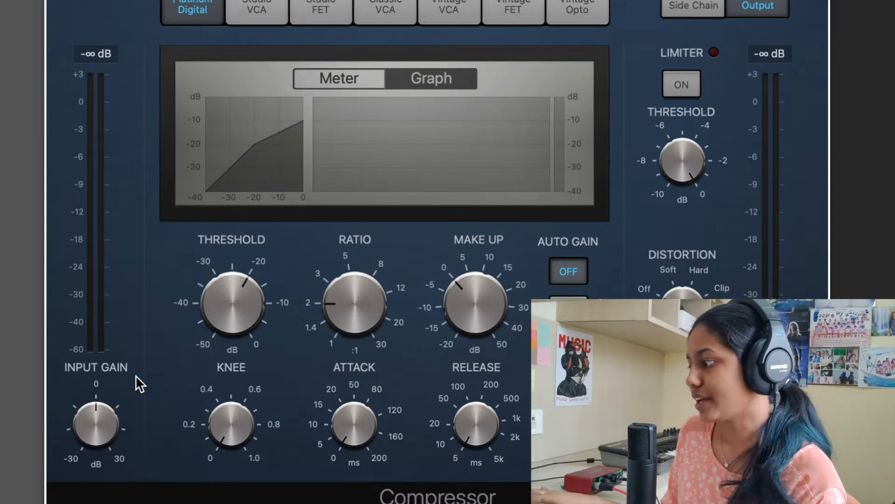
{"action": "key", "text": "space"}
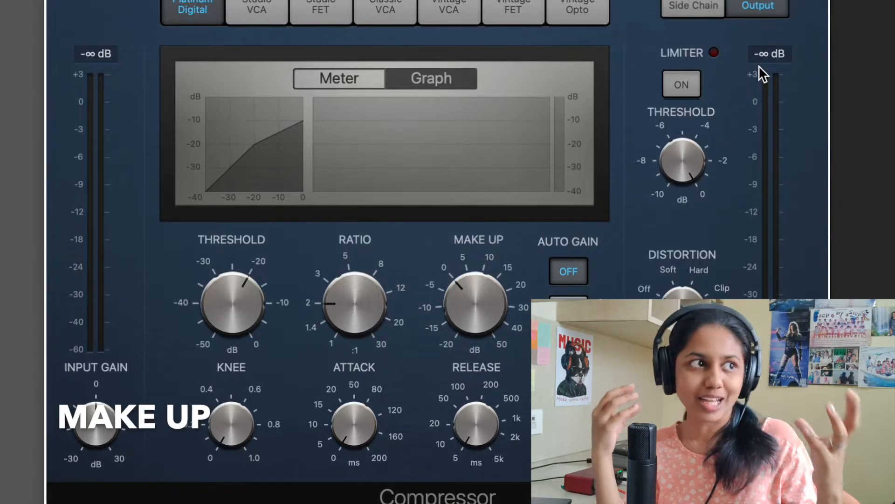
{"action": "key", "text": "space"}
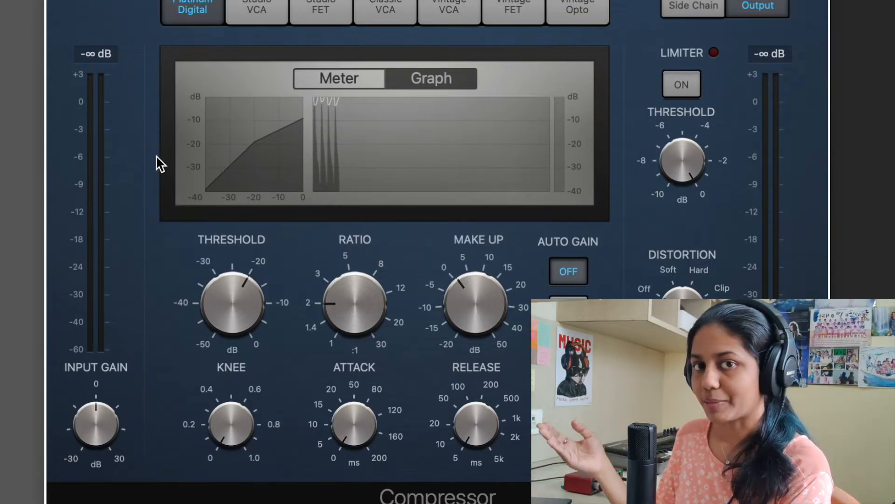
{"action": "mouse_move", "coordinate": [483, 295]}
{"action": "mouse_move", "coordinate": [222, 421]}
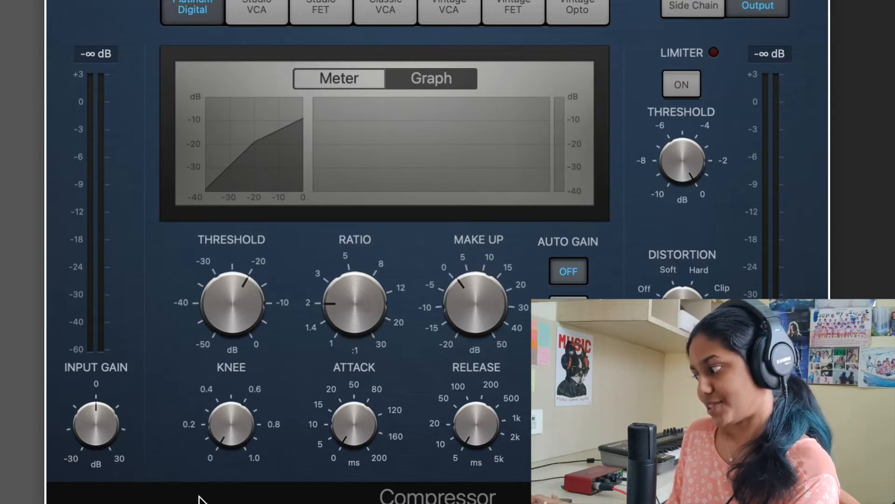
Step: Play the drum loop while raising the knee to 1.0 and returning it to 0.0 twice to compare the curves
{"action": "mouse_move", "coordinate": [211, 469]}
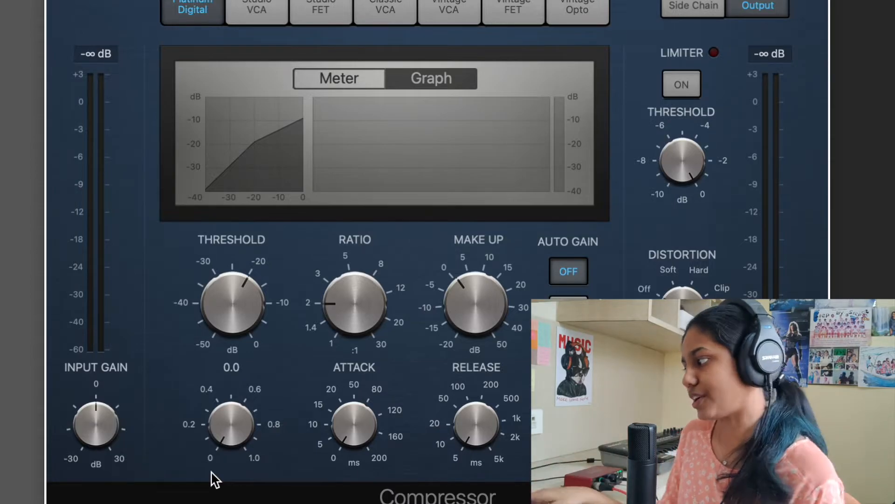
{"action": "key", "text": "space"}
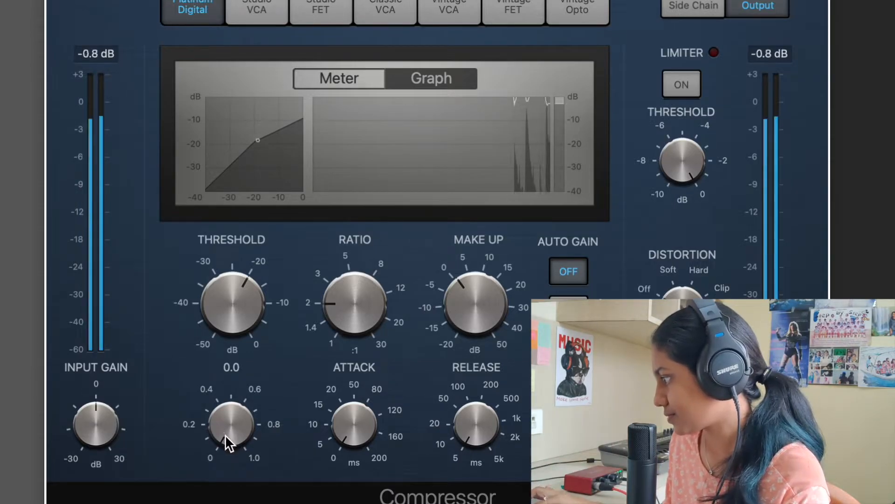
{"action": "left_click_drag", "start_coordinate": [225, 432], "coordinate": [252, 378]}
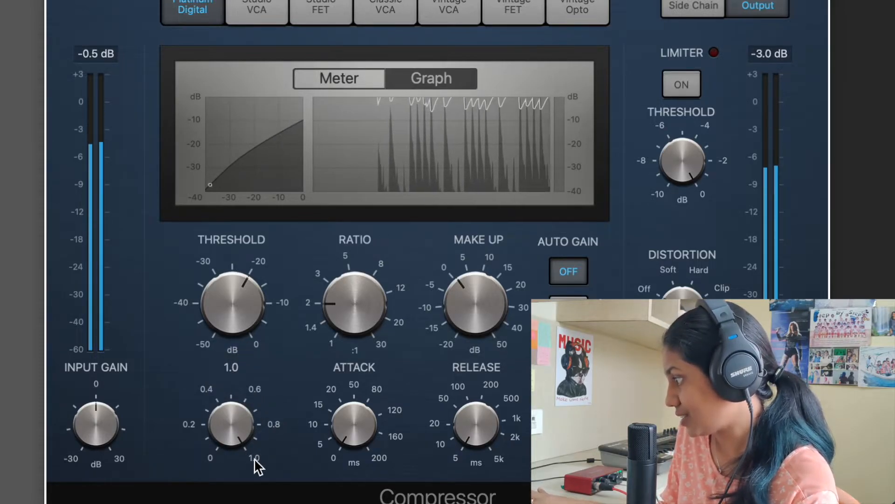
{"action": "left_click_drag", "start_coordinate": [234, 423], "coordinate": [240, 503]}
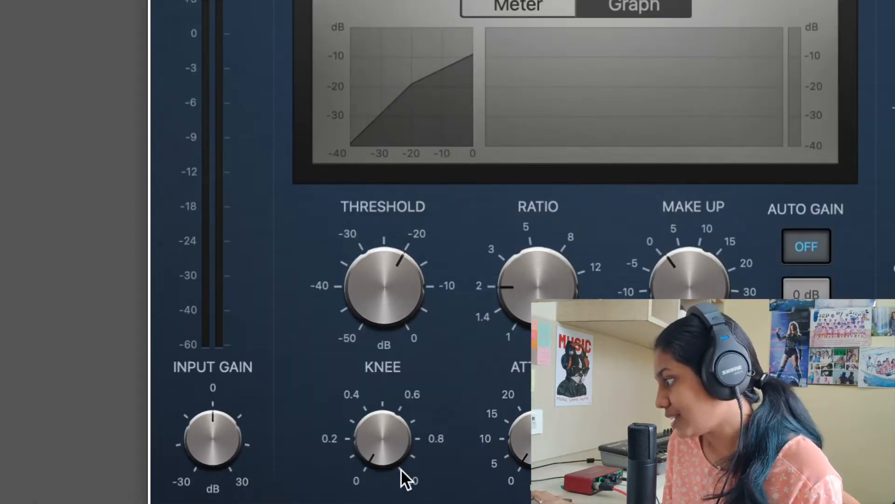
{"action": "left_click_drag", "start_coordinate": [379, 453], "coordinate": [406, 359]}
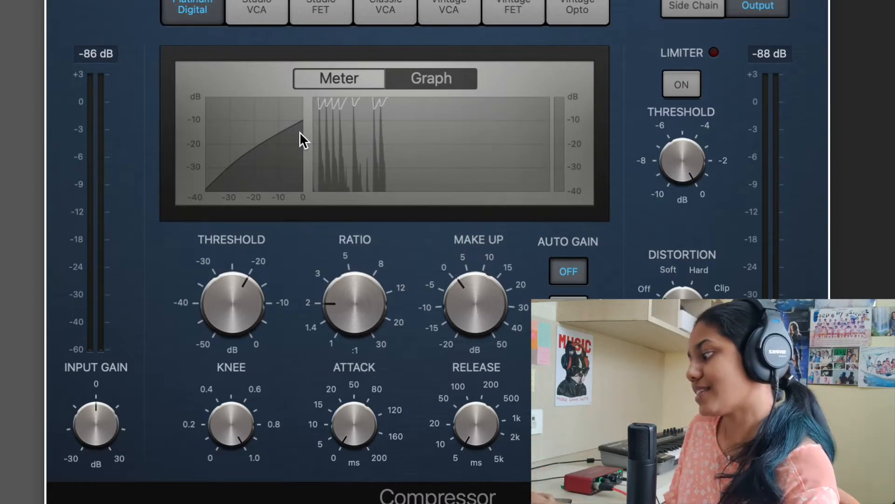
{"action": "mouse_move", "coordinate": [228, 420]}
{"action": "left_click_drag", "start_coordinate": [227, 412], "coordinate": [228, 471]}
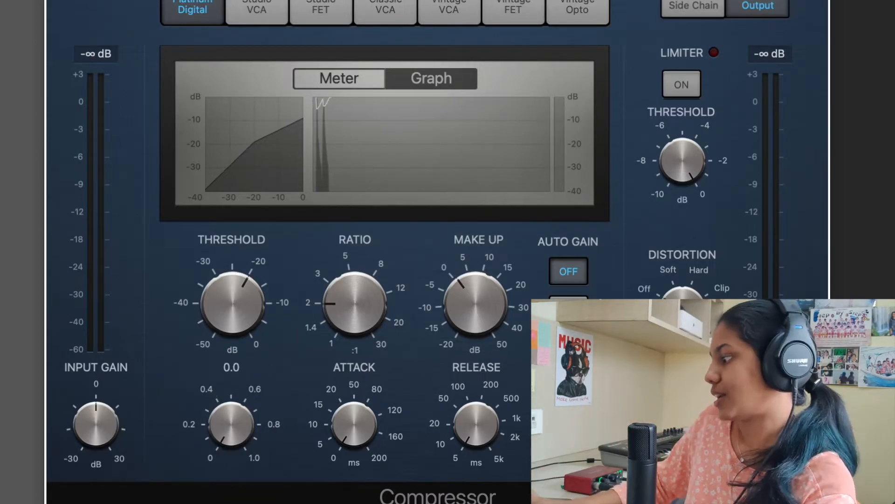
Step: Raise the attack time to about 149 ms while the drum loop plays, and bring it back down to 4.0 ms
{"action": "mouse_move", "coordinate": [356, 441]}
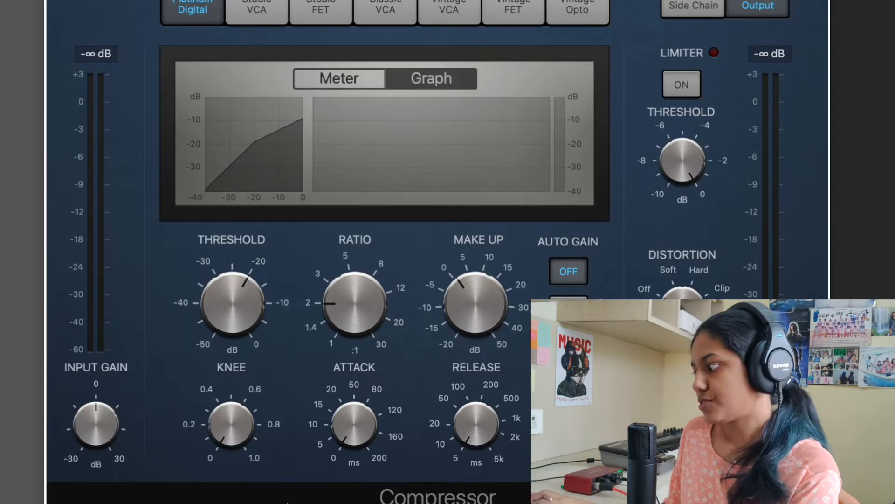
{"action": "key", "text": "space"}
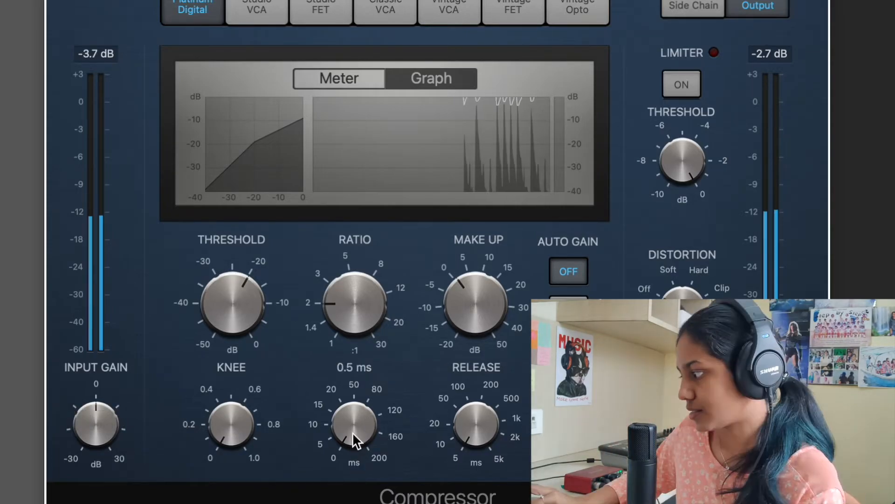
{"action": "left_click_drag", "start_coordinate": [354, 430], "coordinate": [389, 314]}
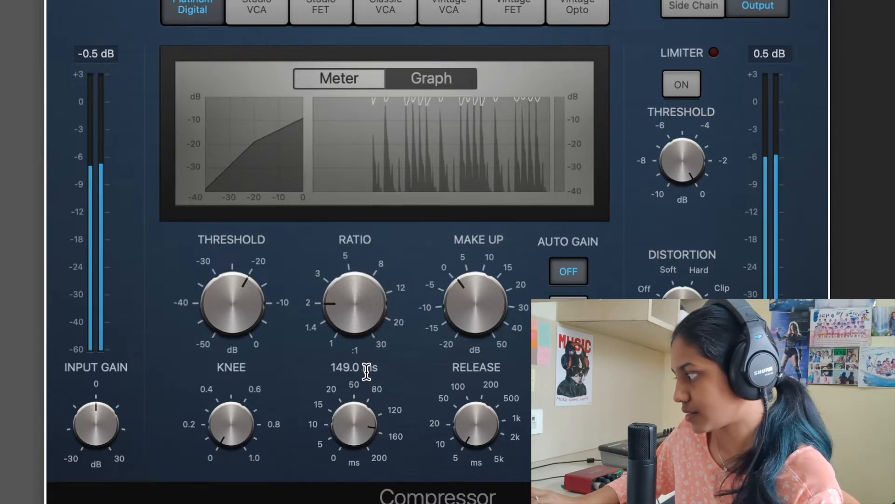
{"action": "left_click", "coordinate": [343, 410]}
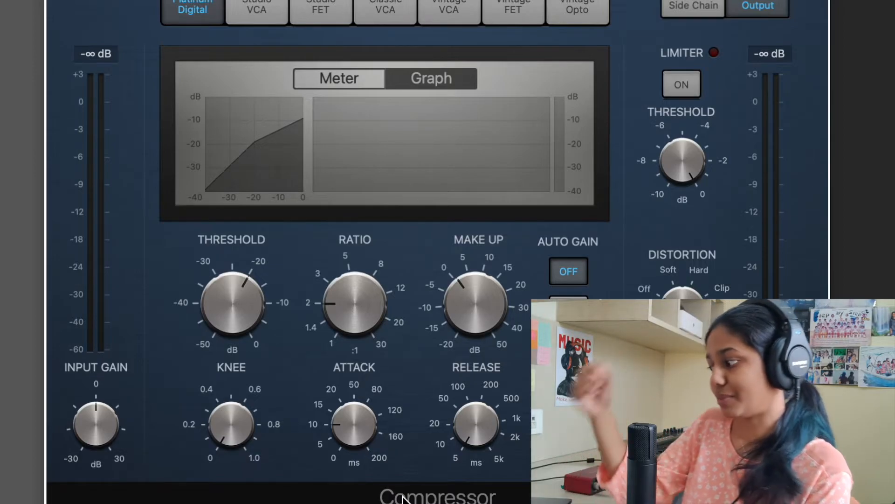
{"action": "left_click_drag", "start_coordinate": [325, 438], "coordinate": [325, 445]}
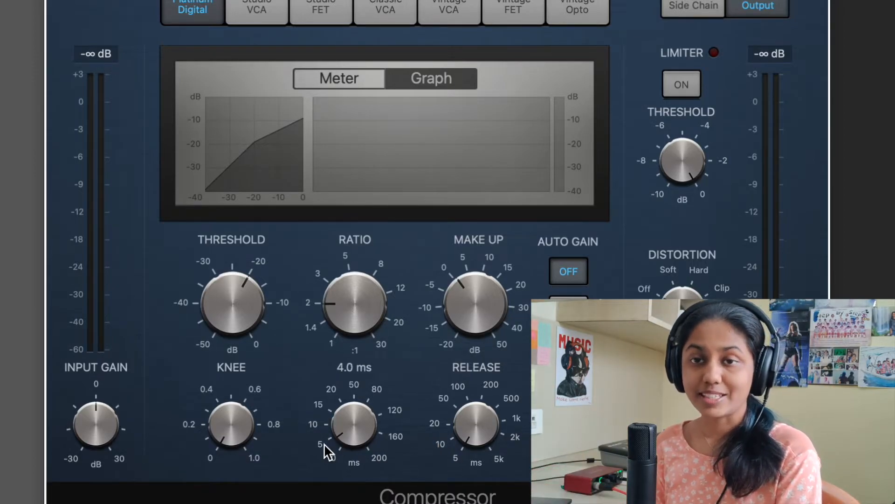
Step: Raise the release time to about 500 ms and on to 4700 ms, playing the drum loop to compare the gain reduction
{"action": "mouse_move", "coordinate": [460, 414]}
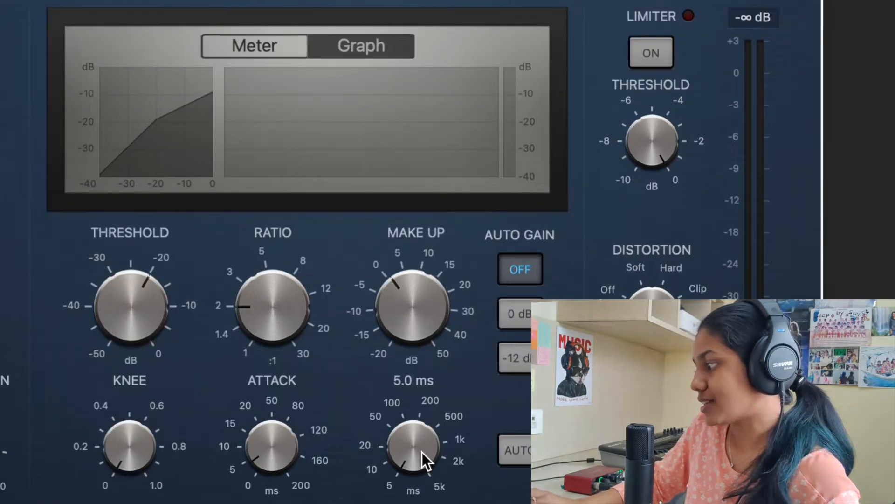
{"action": "left_click_drag", "start_coordinate": [421, 452], "coordinate": [431, 333]}
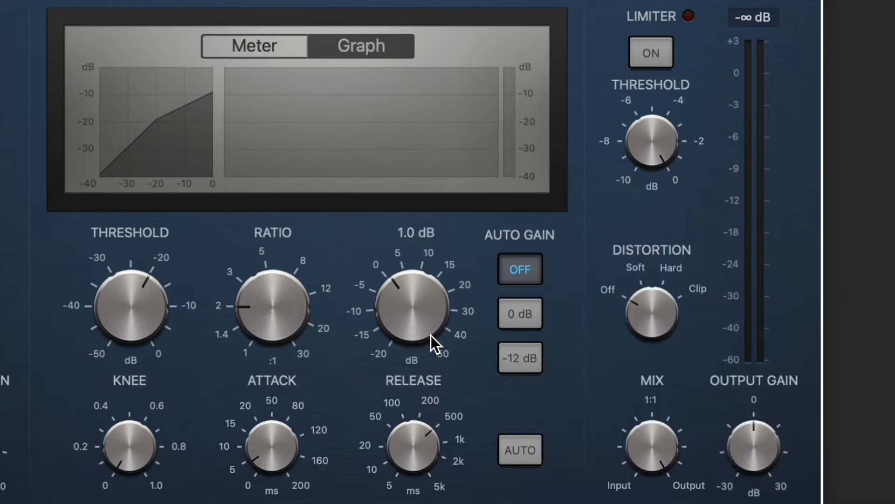
{"action": "key", "text": "space"}
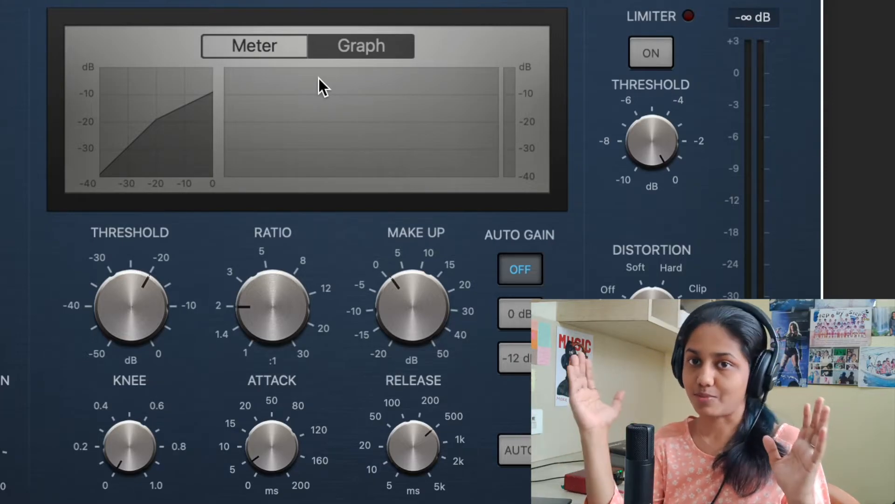
{"action": "key", "text": "space"}
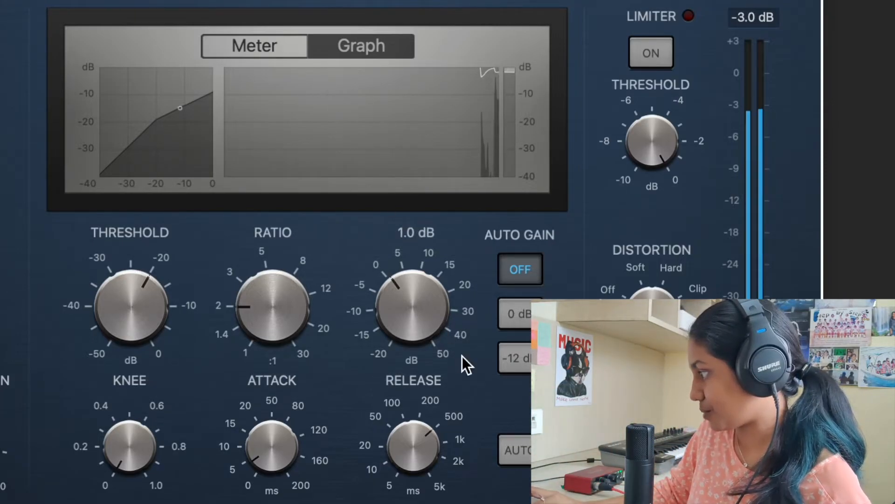
{"action": "left_click_drag", "start_coordinate": [423, 437], "coordinate": [440, 422]}
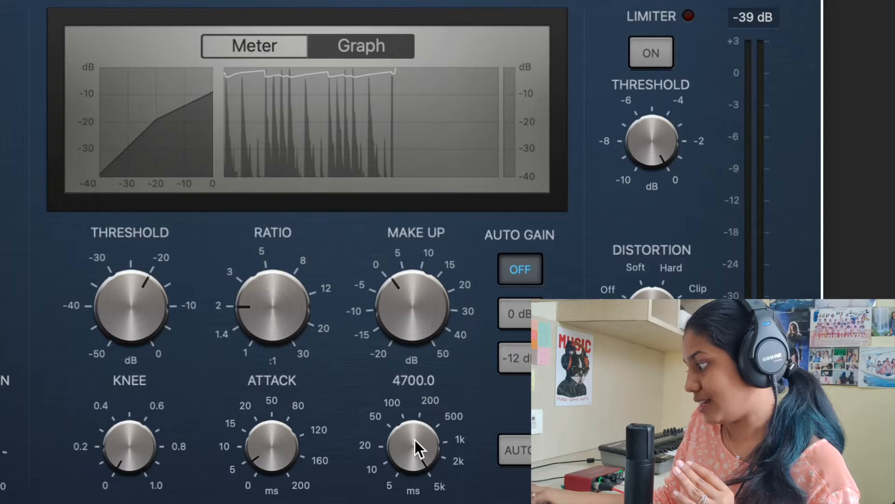
Step: Lower the release time to 20.0 ms and play the drum loop with the shorter release
{"action": "left_click_drag", "start_coordinate": [415, 439], "coordinate": [422, 469]}
{"action": "left_click_drag", "start_coordinate": [414, 449], "coordinate": [430, 482]}
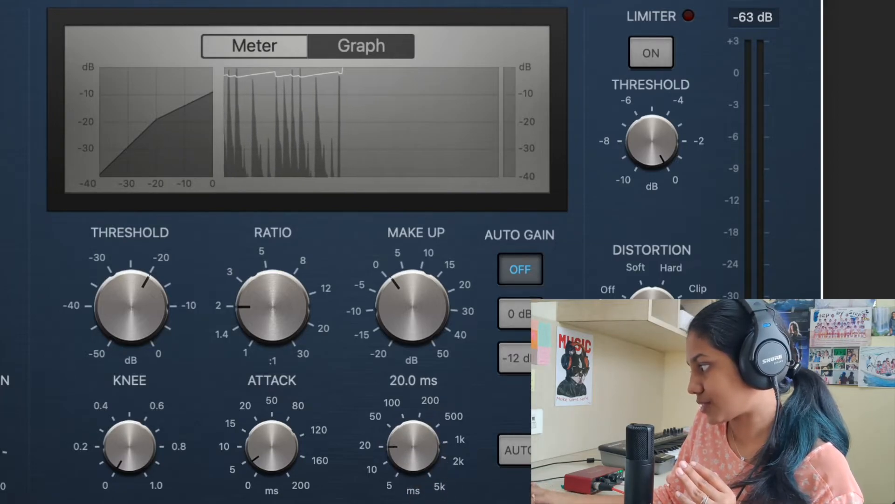
{"action": "key", "text": "space"}
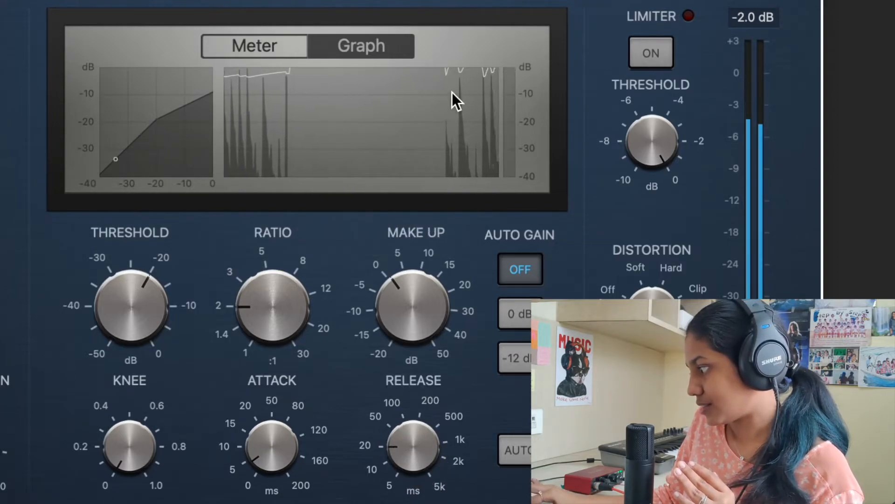
Step: Raise the release time to its 5k maximum, lower it to 18.0 ms, and increase it again
{"action": "mouse_move", "coordinate": [420, 436]}
{"action": "left_click_drag", "start_coordinate": [418, 448], "coordinate": [457, 298]}
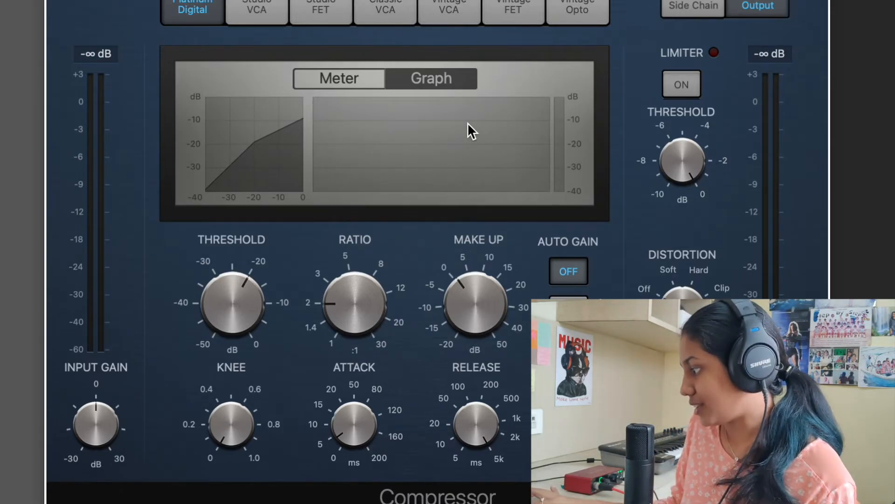
{"action": "left_click_drag", "start_coordinate": [481, 424], "coordinate": [479, 455]}
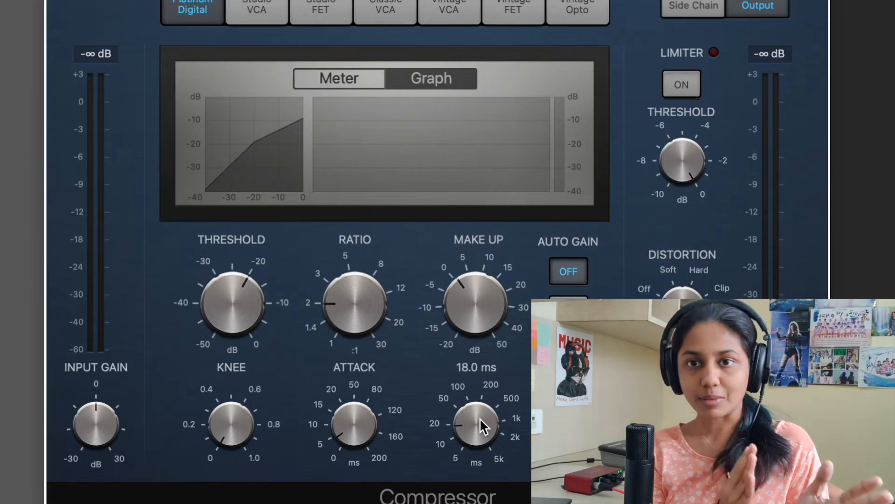
{"action": "left_click_drag", "start_coordinate": [480, 418], "coordinate": [488, 359]}
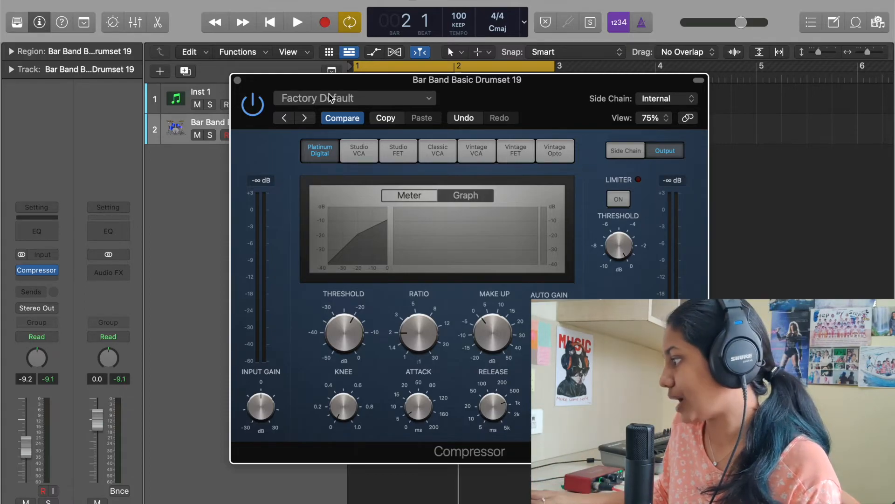
Step: Load the Classic Drums factory preset from the compressor's drum settings
{"action": "left_click", "coordinate": [306, 98]}
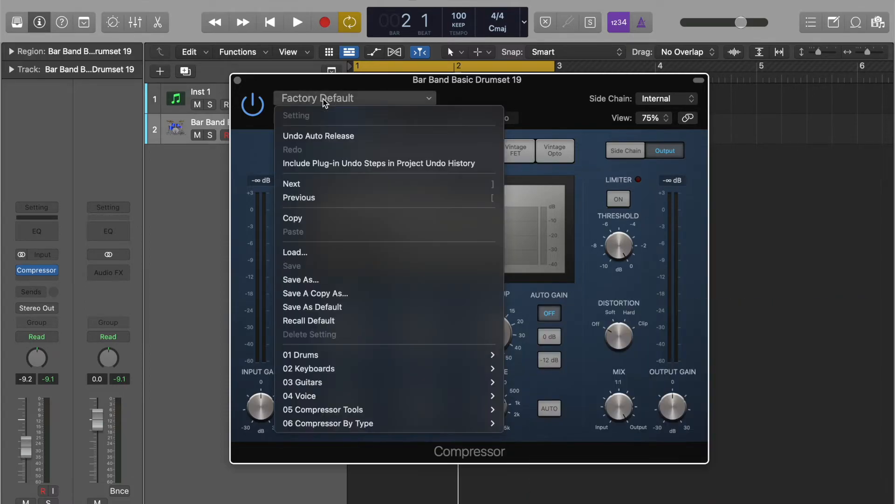
{"action": "mouse_move", "coordinate": [335, 356]}
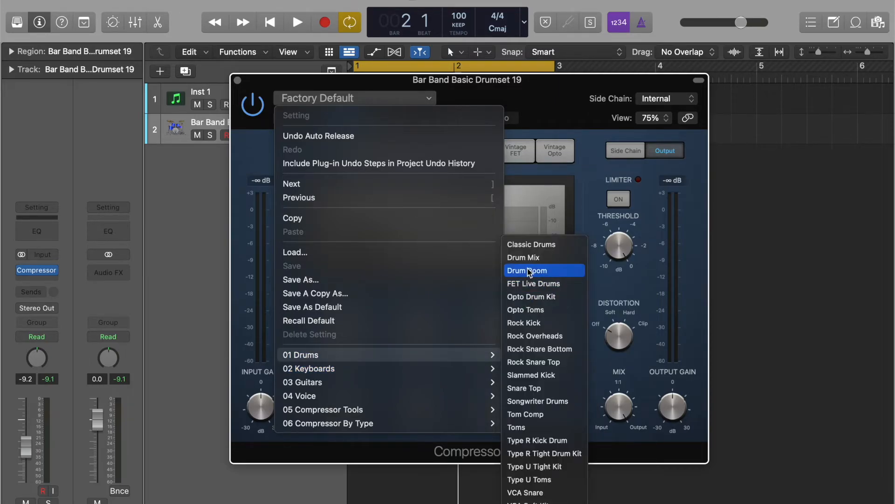
{"action": "left_click", "coordinate": [539, 249]}
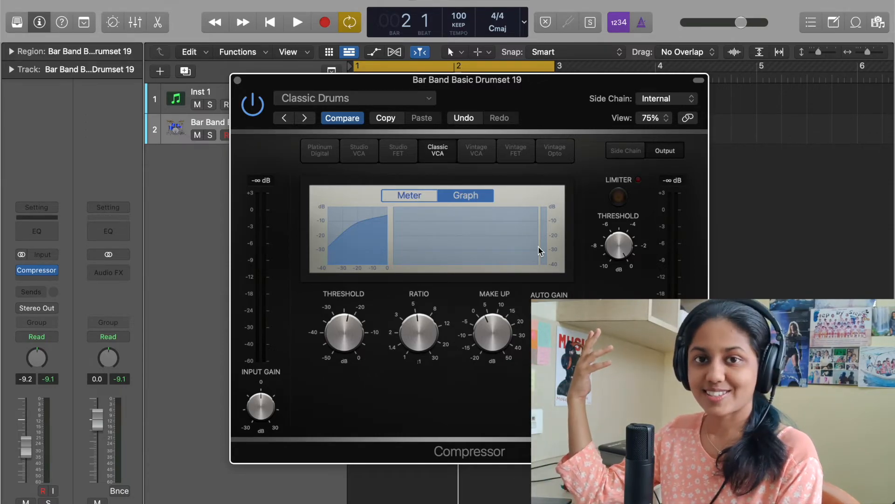
Step: Play the drum loop through the Classic Drums preset and adjust the make-up gain slightly
{"action": "key", "text": "space"}
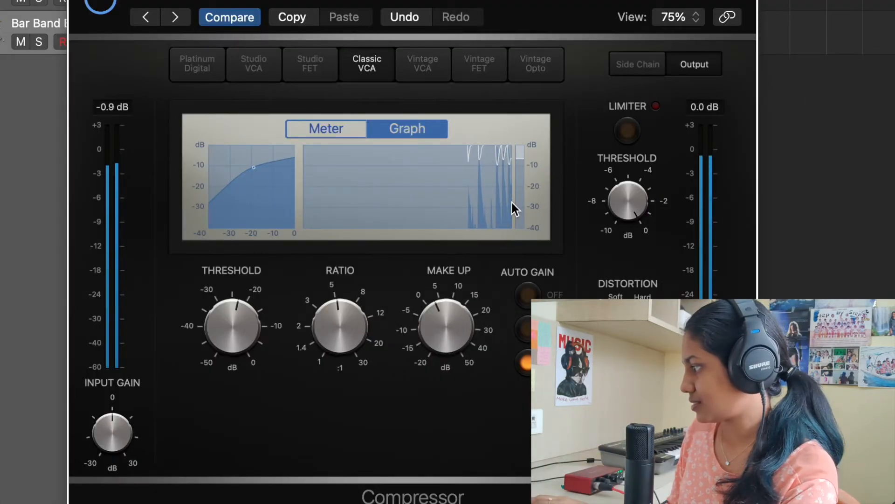
{"action": "mouse_move", "coordinate": [468, 300]}
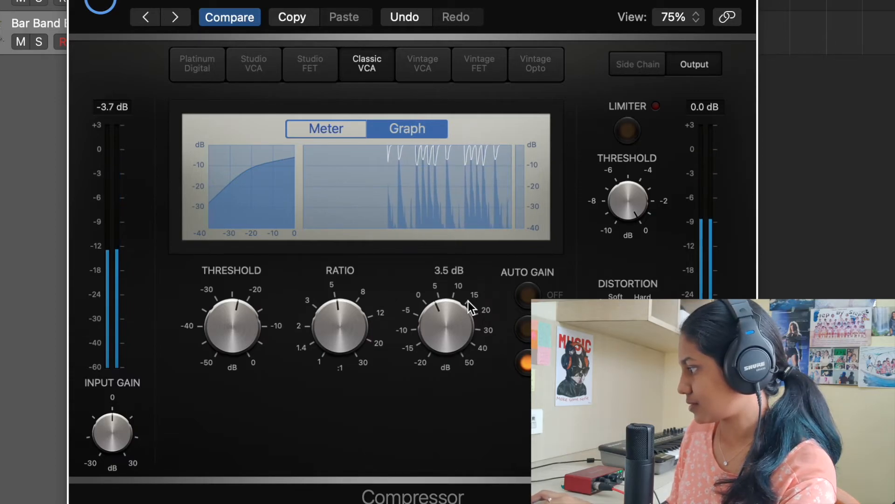
{"action": "left_click_drag", "start_coordinate": [459, 315], "coordinate": [455, 326]}
Step: Set the distortion of the Drum Room preset to Soft
{"action": "mouse_move", "coordinate": [326, 349]}
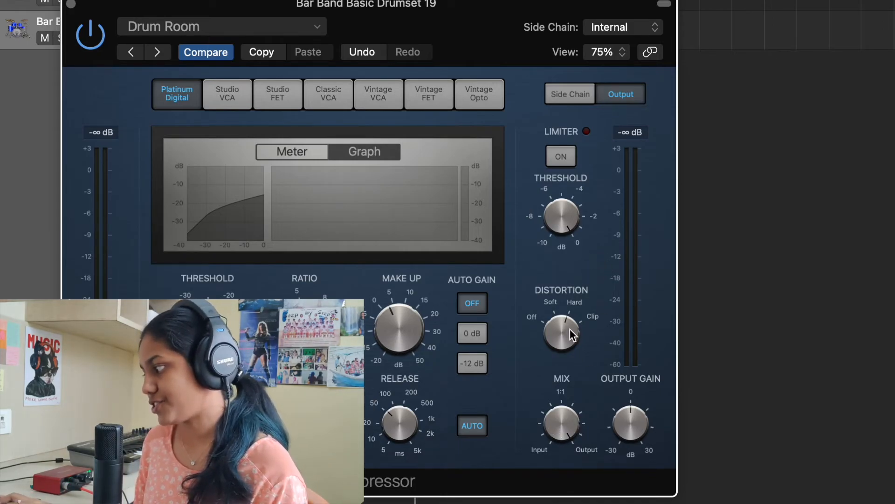
{"action": "left_click", "coordinate": [545, 300]}
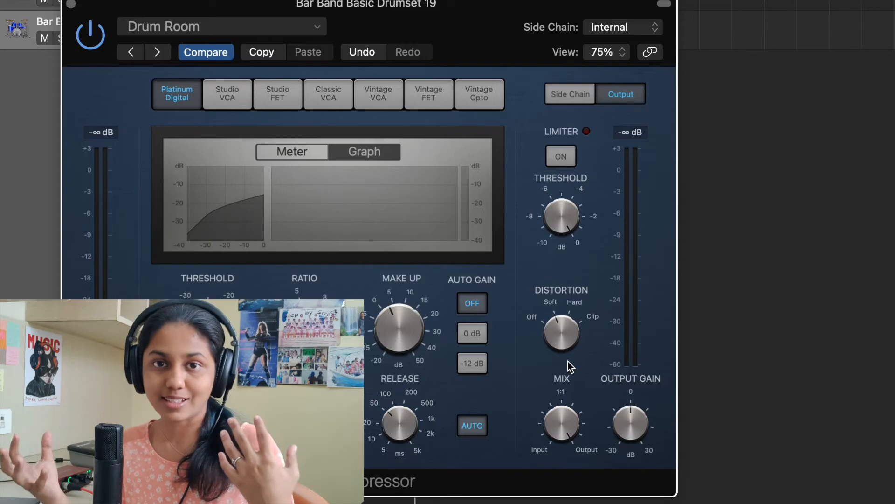